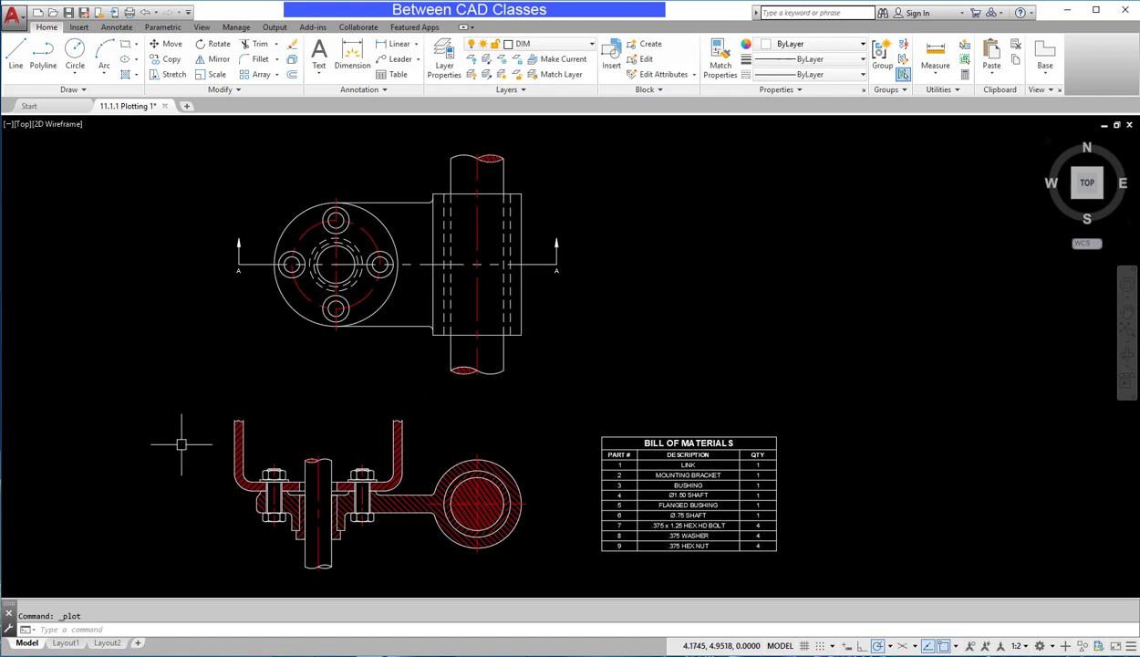
{"action": "middle_click_drag", "start_coordinate": [563, 468], "coordinate": [618, 400]}
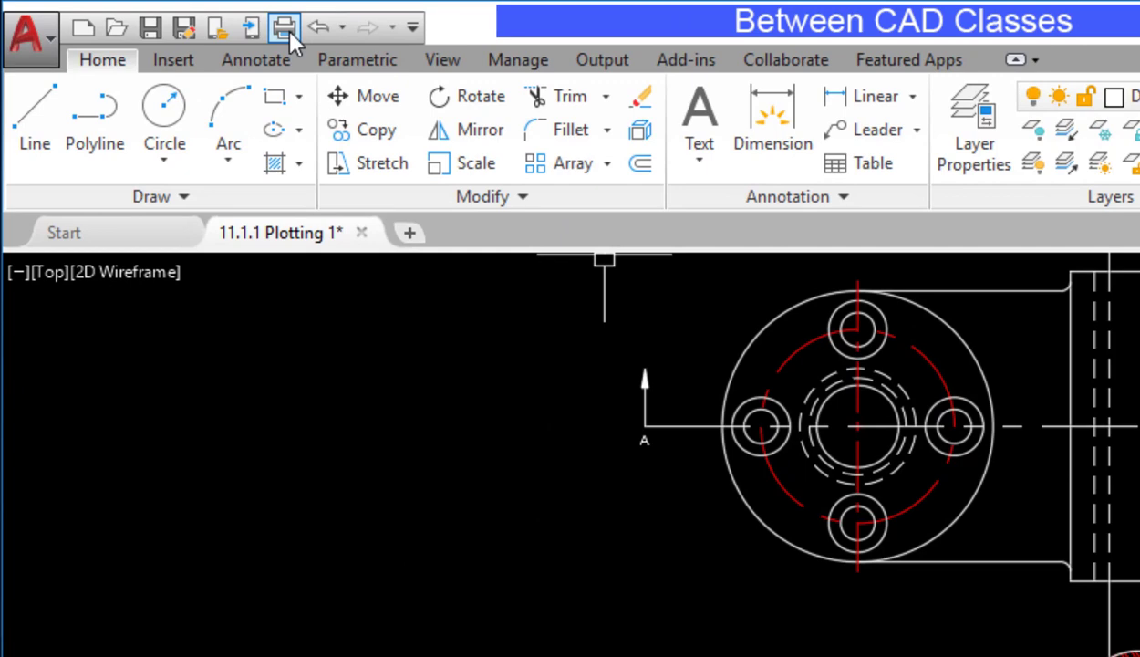
{"action": "left_click", "coordinate": [26, 47]}
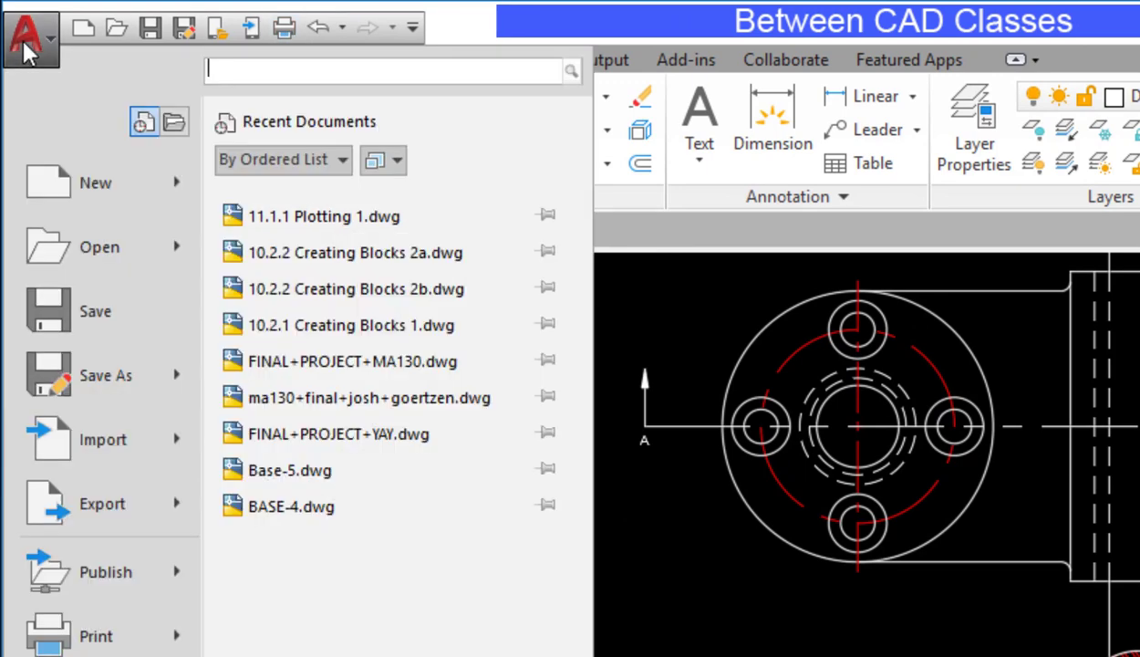
{"action": "left_click", "coordinate": [26, 47]}
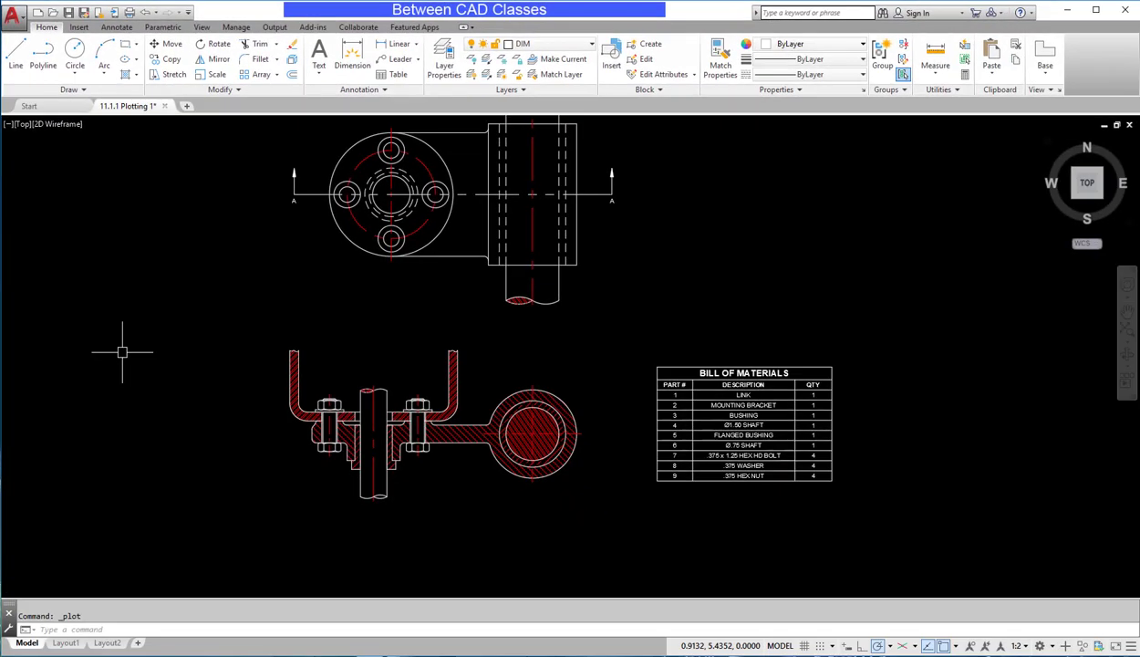
Step: Start a plot of the model and choose the DWFx ePlot (XPS Compatible).pc3 plotter
{"action": "left_click", "coordinate": [129, 12]}
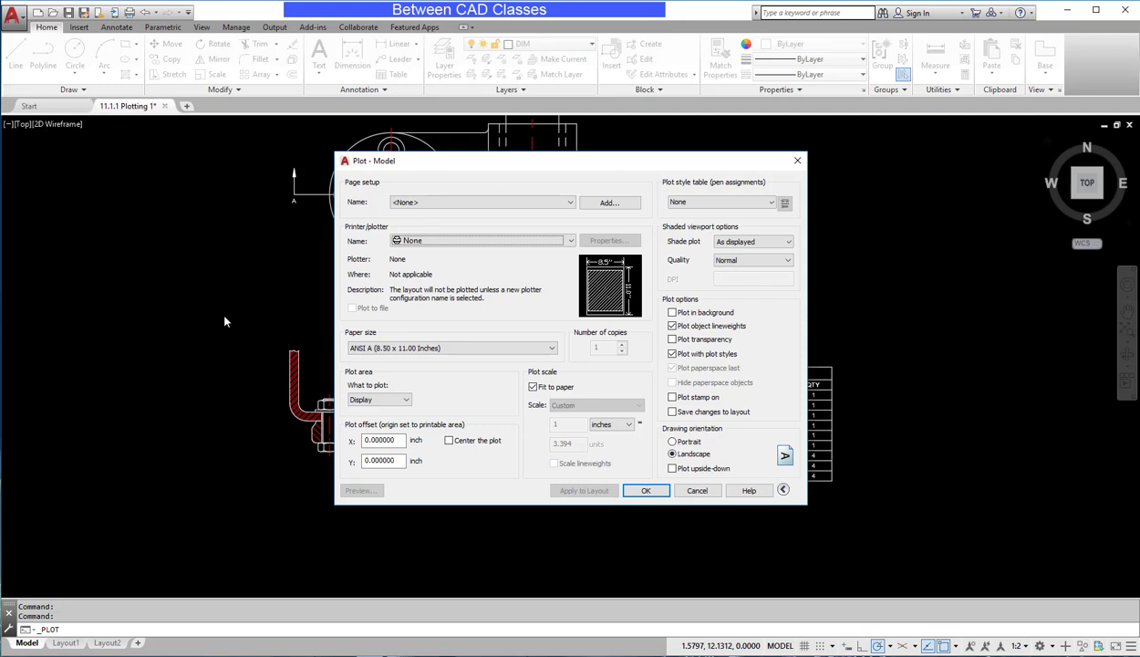
{"action": "left_click", "coordinate": [428, 242]}
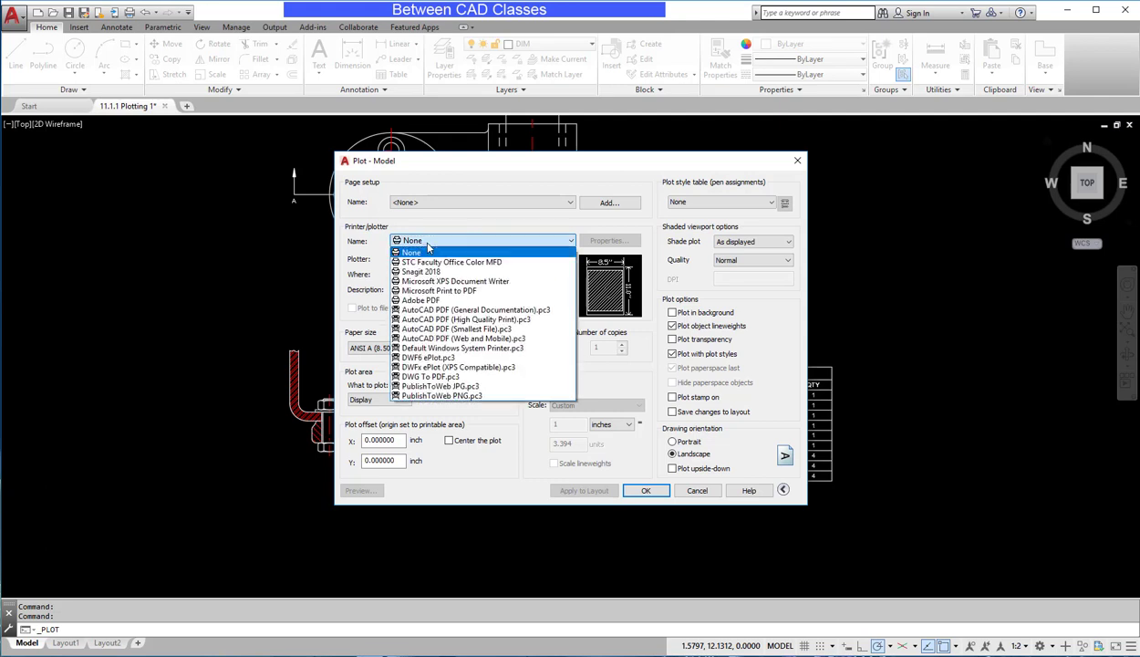
{"action": "left_click", "coordinate": [476, 368]}
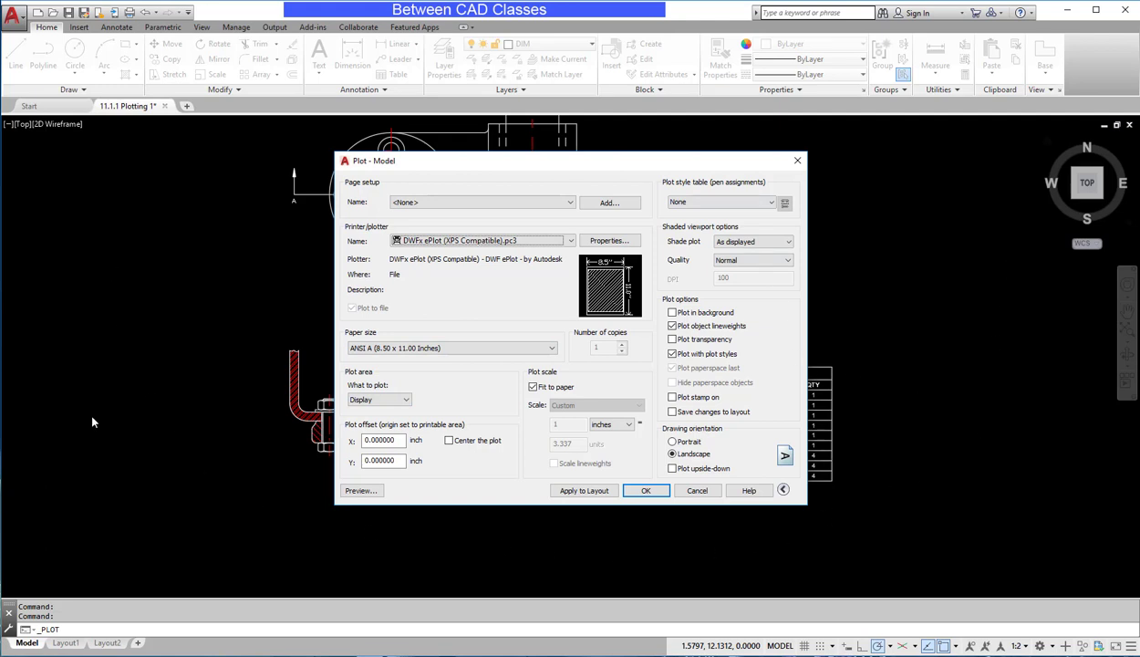
Step: Set the plot area to Window and define the window around the lower section view, leaving out the bill of materials
{"action": "left_click", "coordinate": [399, 399]}
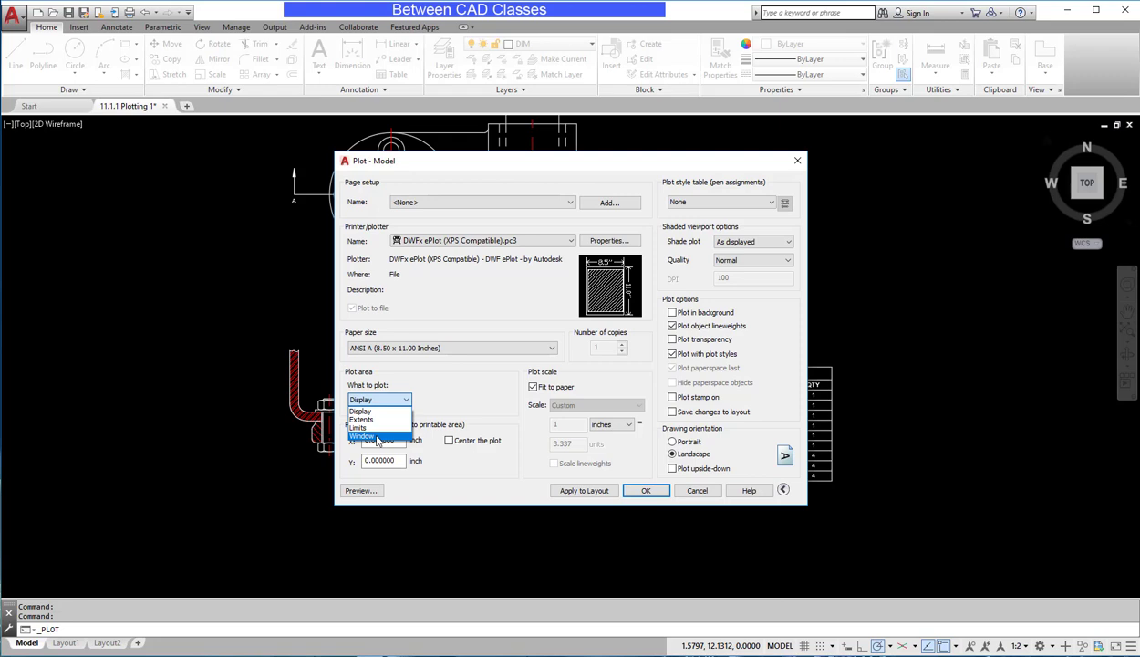
{"action": "left_click", "coordinate": [376, 437]}
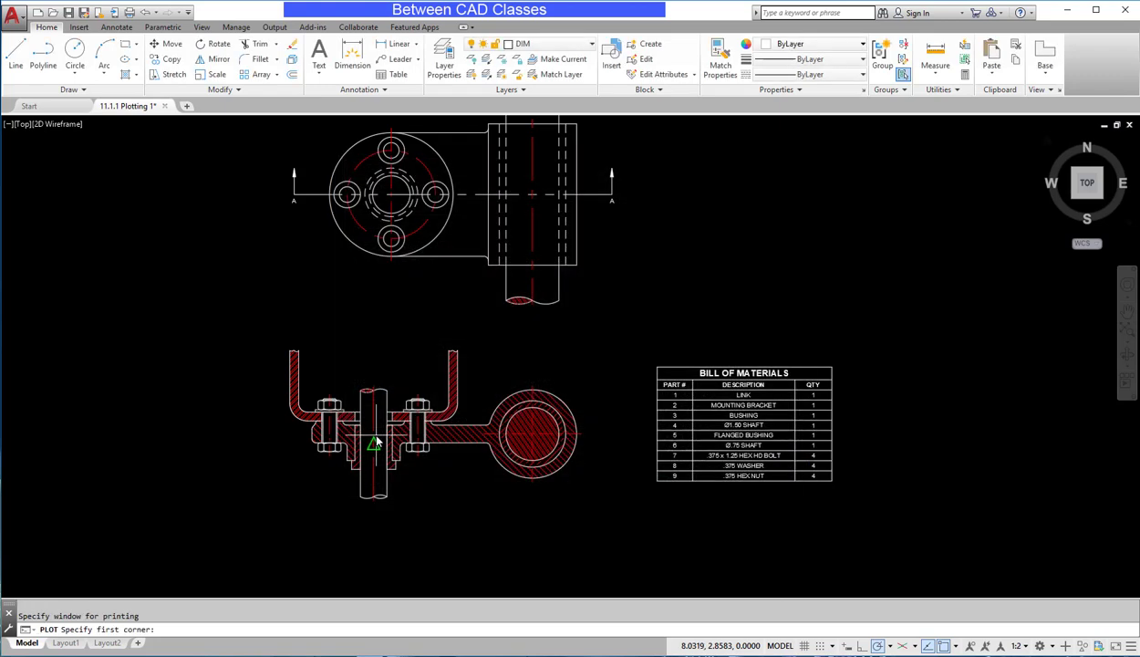
{"action": "left_click", "coordinate": [258, 520]}
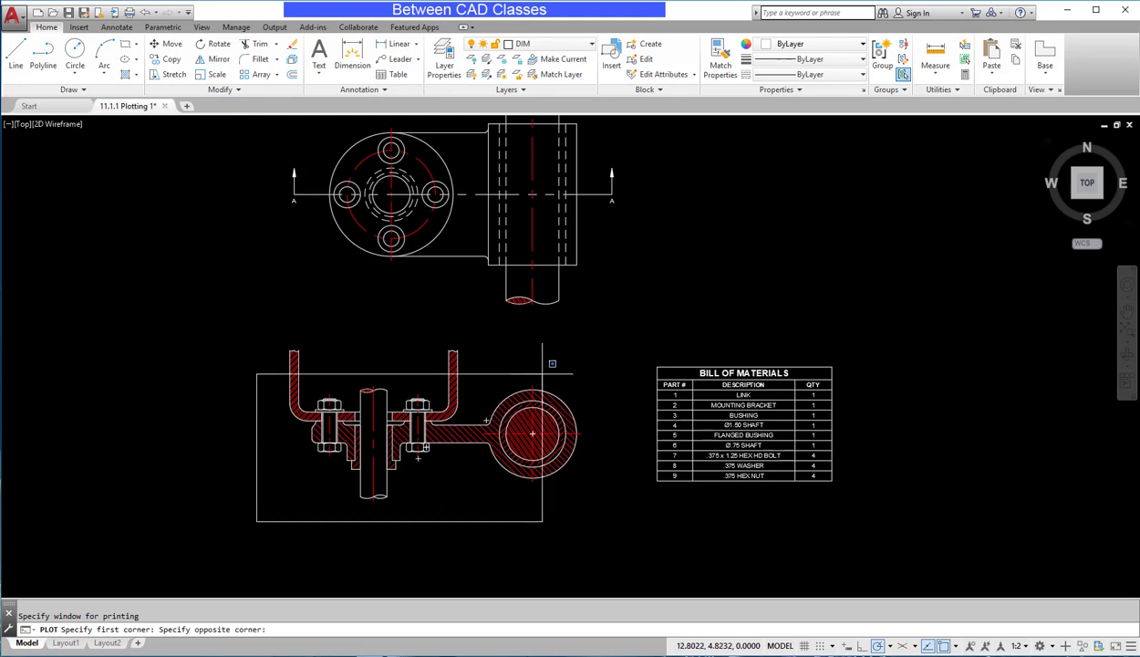
{"action": "left_click", "coordinate": [597, 334]}
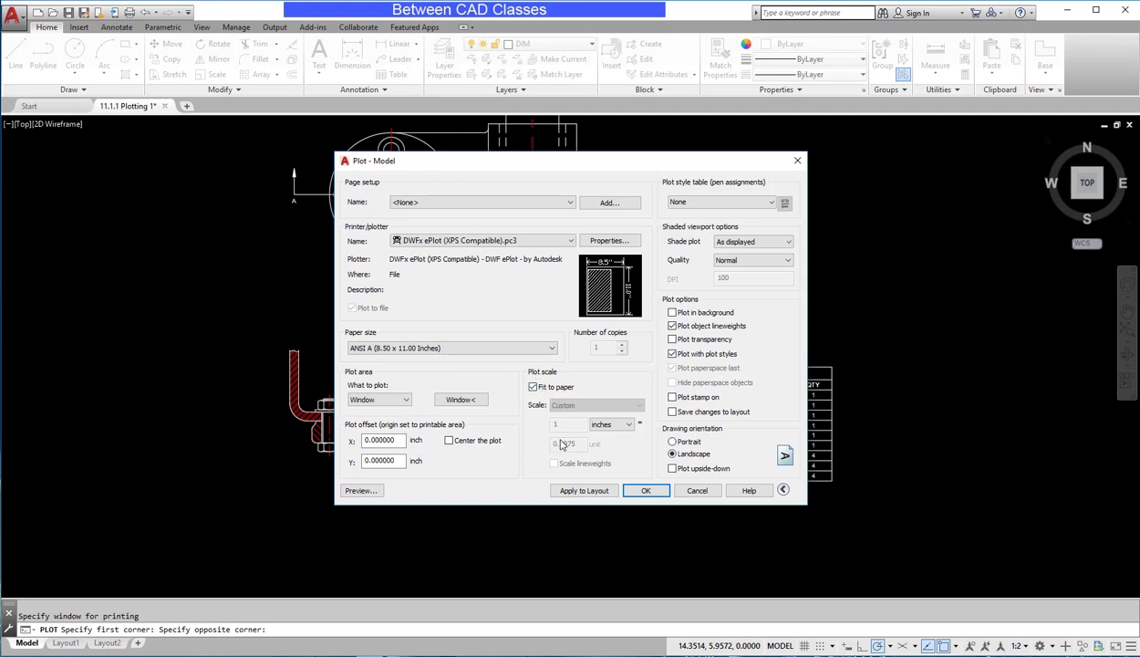
Step: Turn off Fit to paper, set the plot scale to 1:1, and preview the plot
{"action": "left_click", "coordinate": [533, 387]}
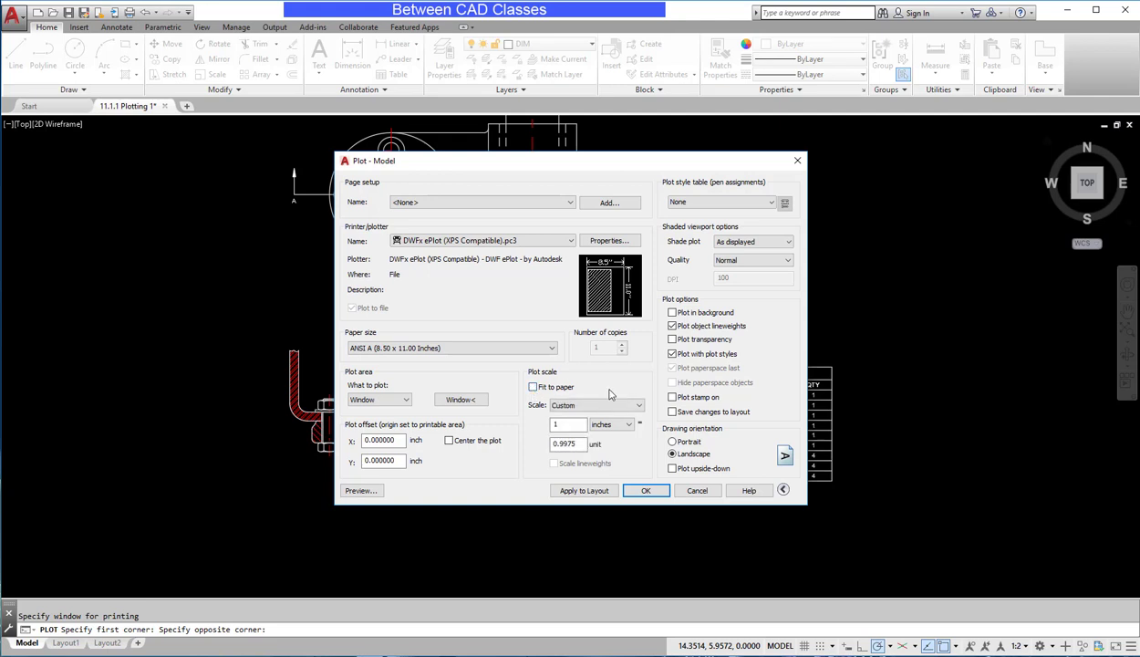
{"action": "left_click", "coordinate": [638, 406]}
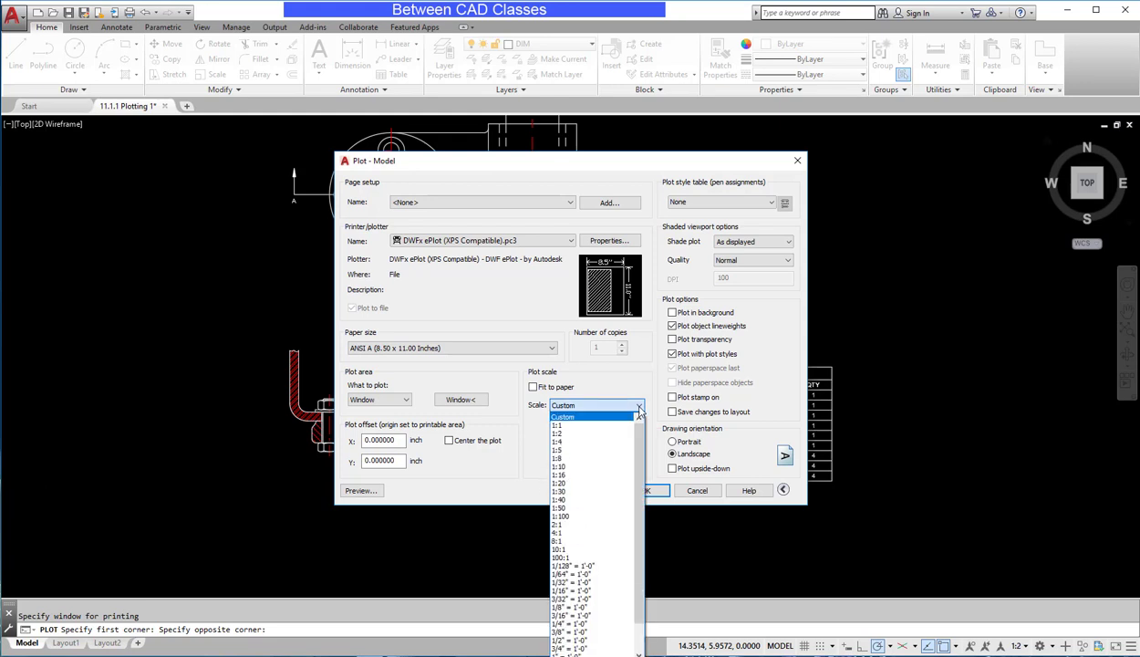
{"action": "left_click", "coordinate": [579, 425]}
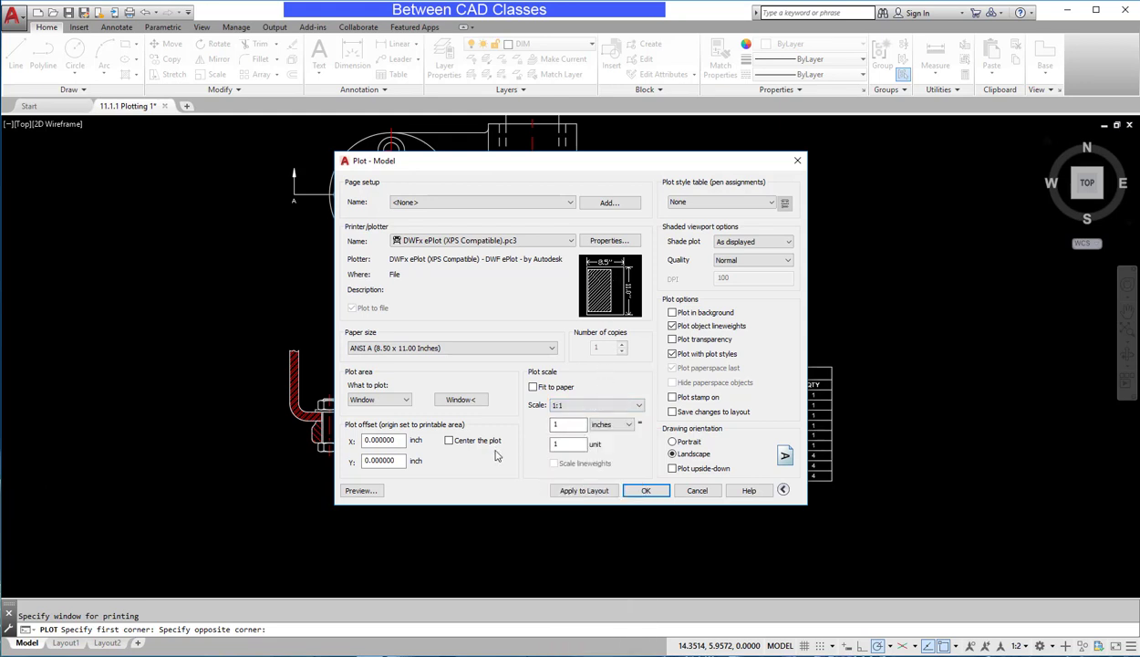
{"action": "left_click", "coordinate": [371, 492]}
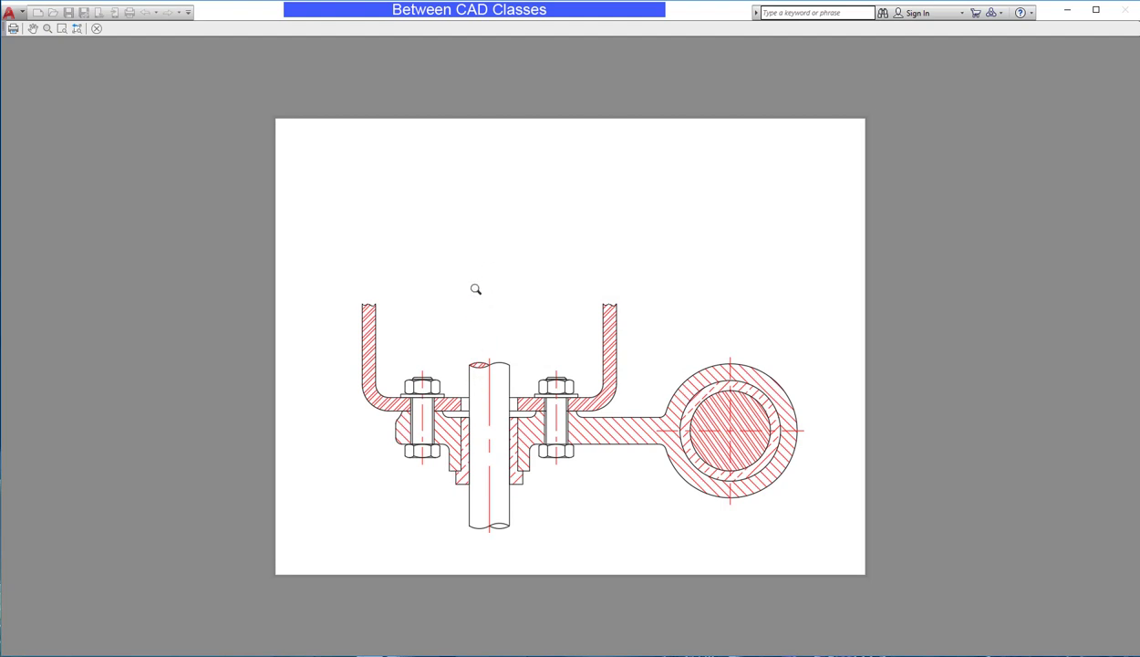
{"action": "left_click", "coordinate": [98, 30]}
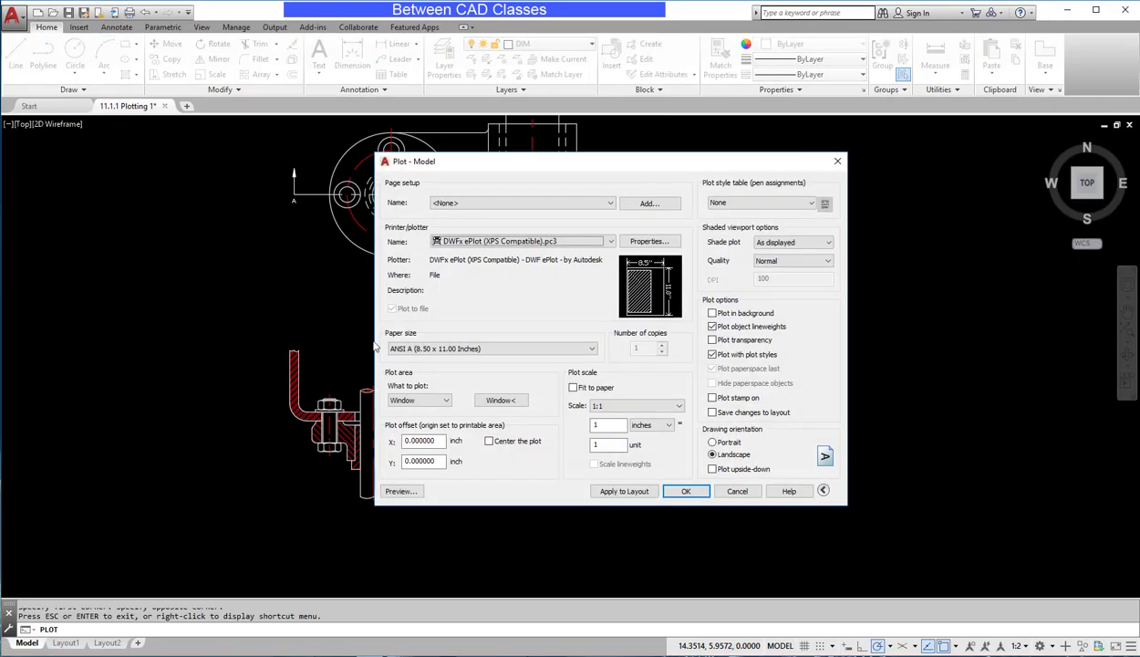
Step: Center the plot on the sheet and check it in the preview
{"action": "left_click", "coordinate": [508, 440]}
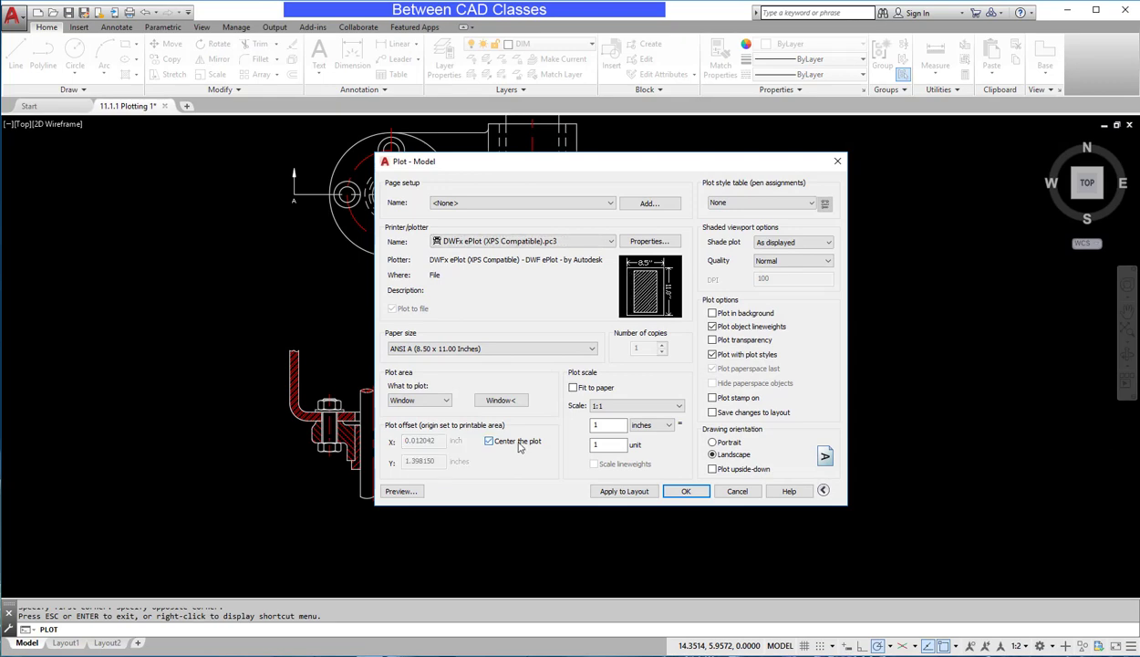
{"action": "left_click", "coordinate": [402, 490]}
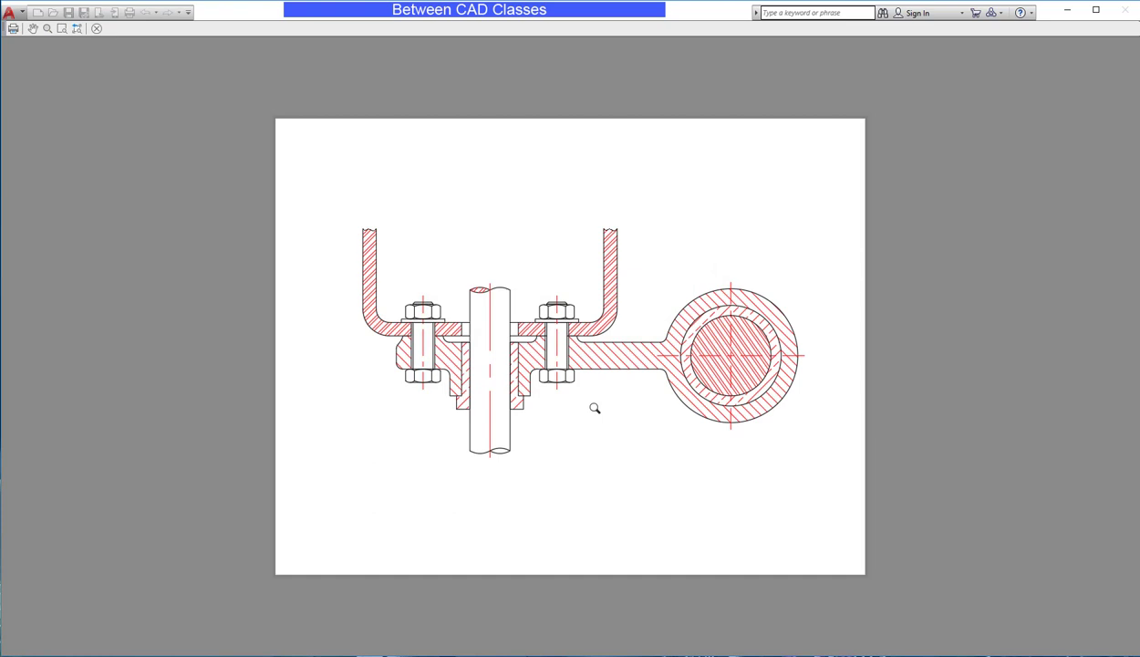
{"action": "left_click", "coordinate": [98, 29]}
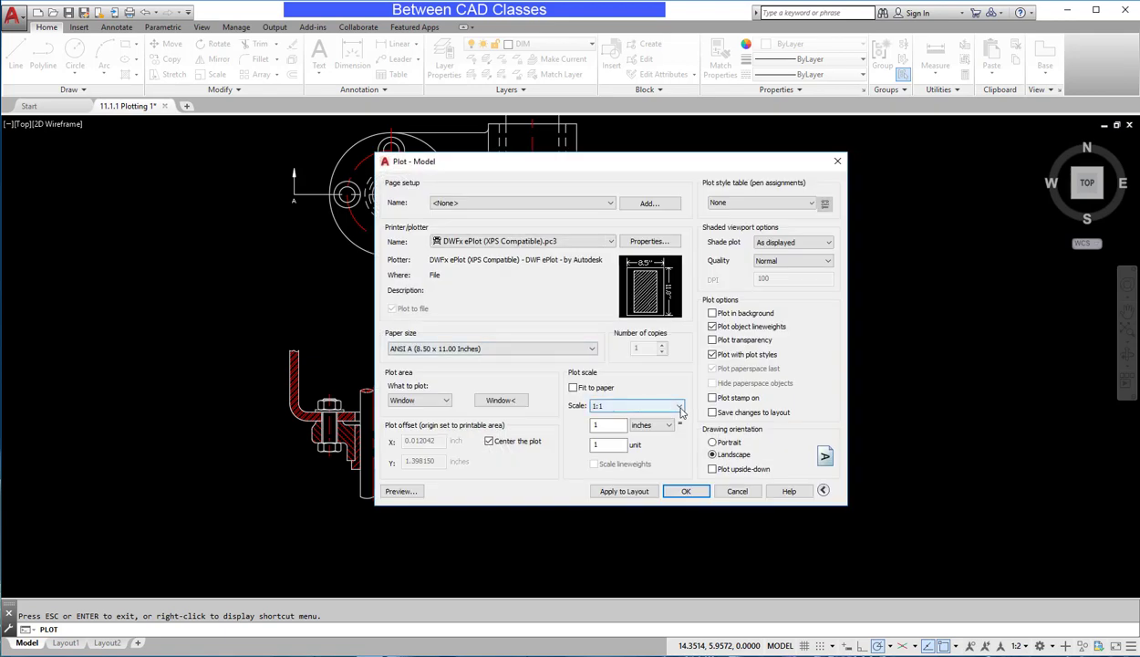
Step: Set the plot scale to 1:2 and check the section view in the preview
{"action": "left_click", "coordinate": [679, 412]}
{"action": "left_click", "coordinate": [608, 427]}
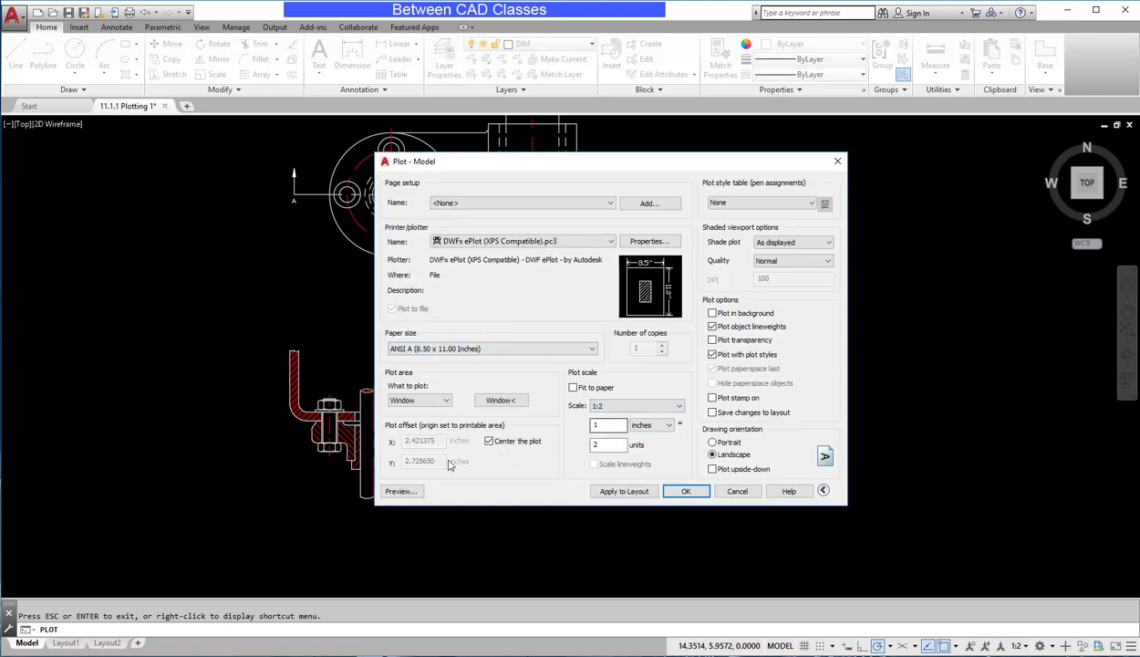
{"action": "left_click", "coordinate": [398, 490]}
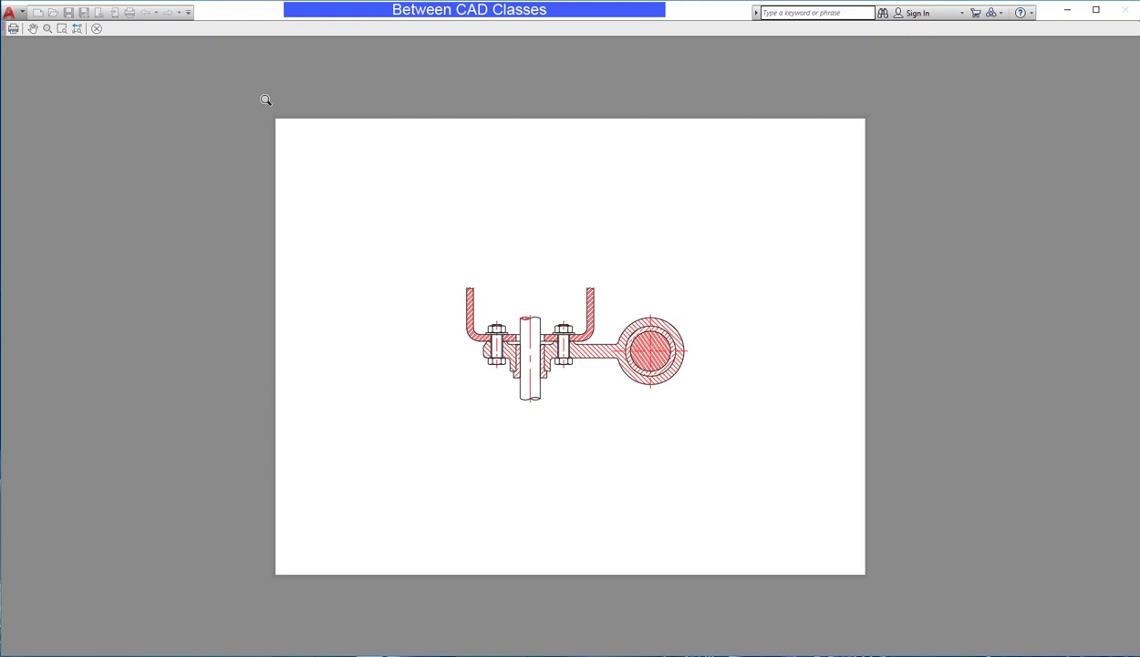
{"action": "left_click", "coordinate": [98, 29]}
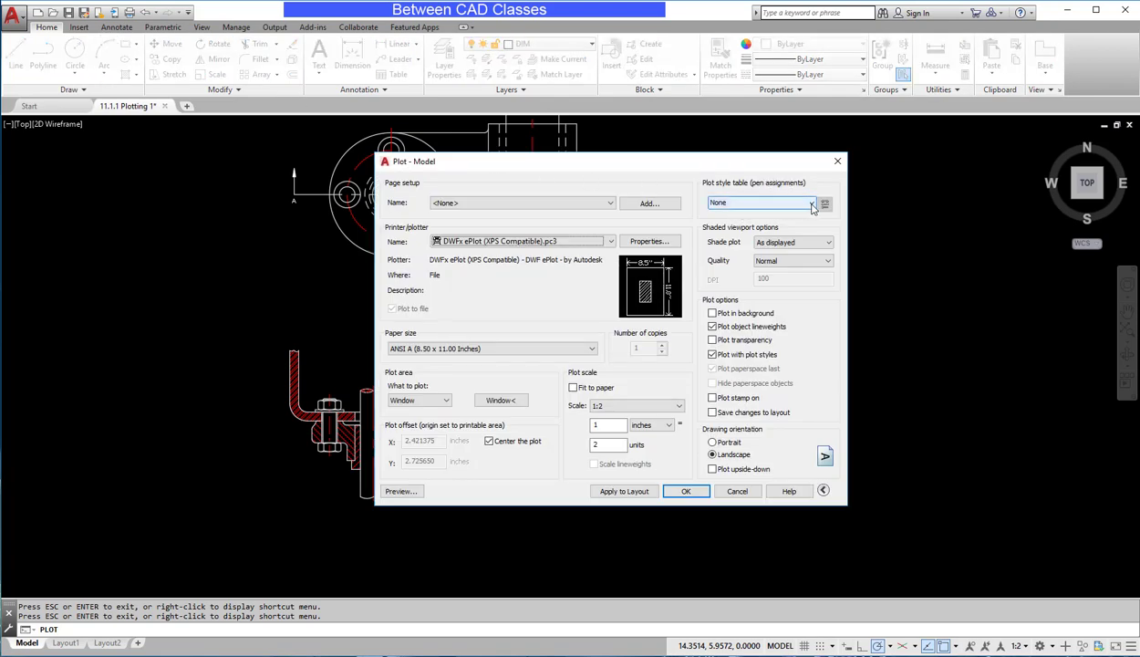
Step: Assign the monochrome.ctb plot style table without applying it to all layouts, and inspect the section view's linework in the preview
{"action": "left_click", "coordinate": [807, 205]}
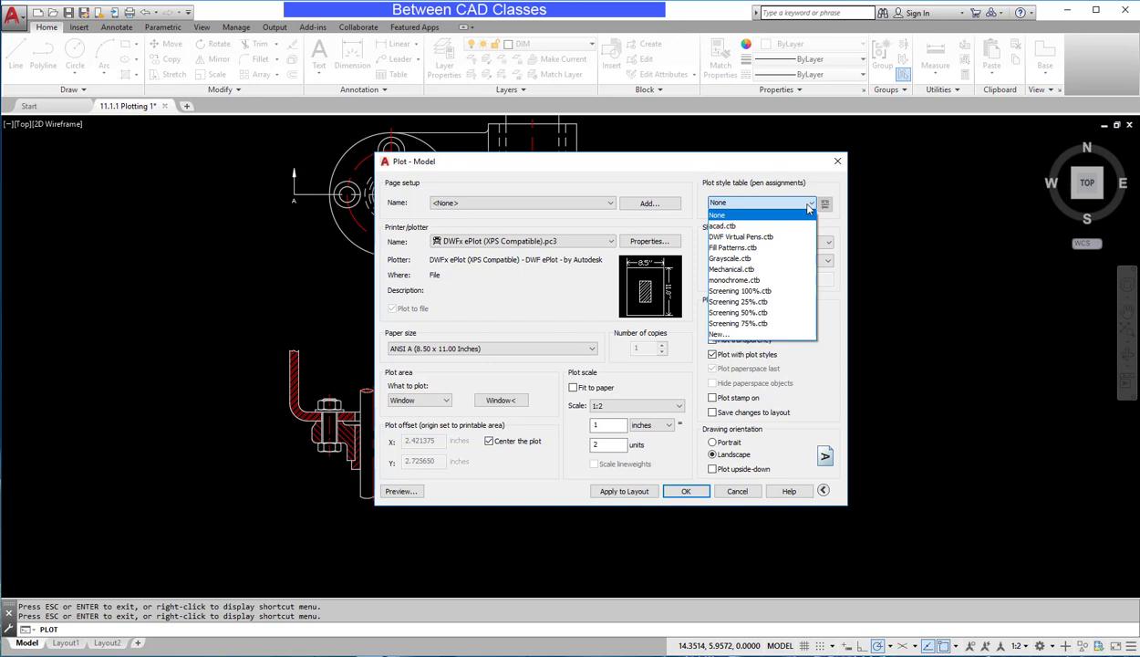
{"action": "left_click", "coordinate": [760, 280]}
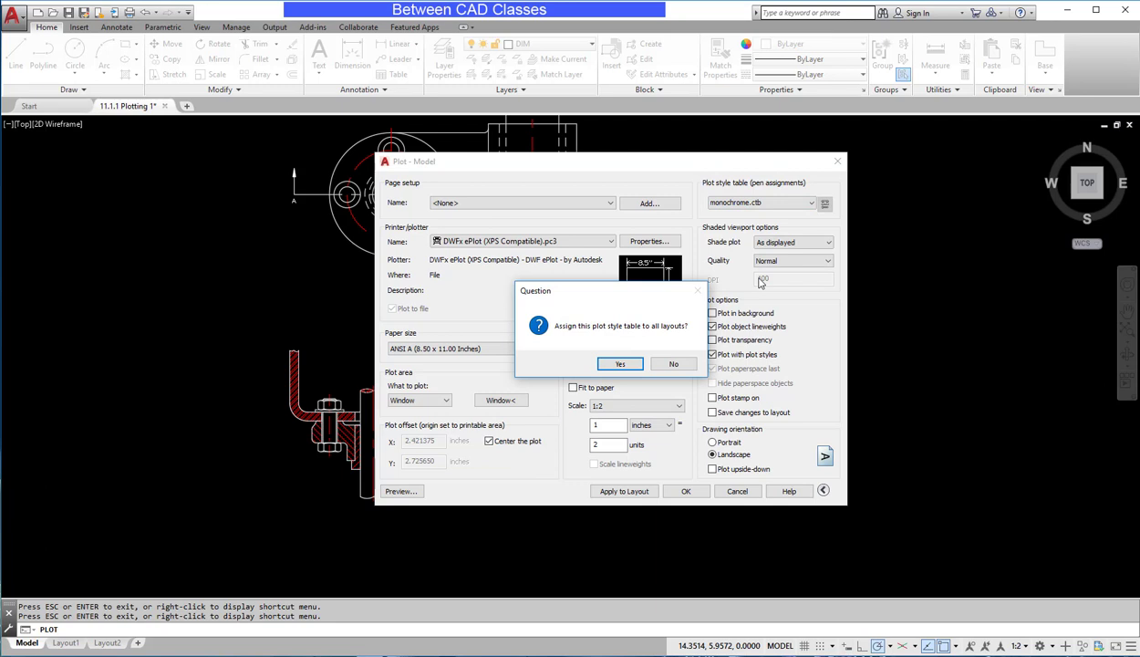
{"action": "left_click", "coordinate": [674, 365]}
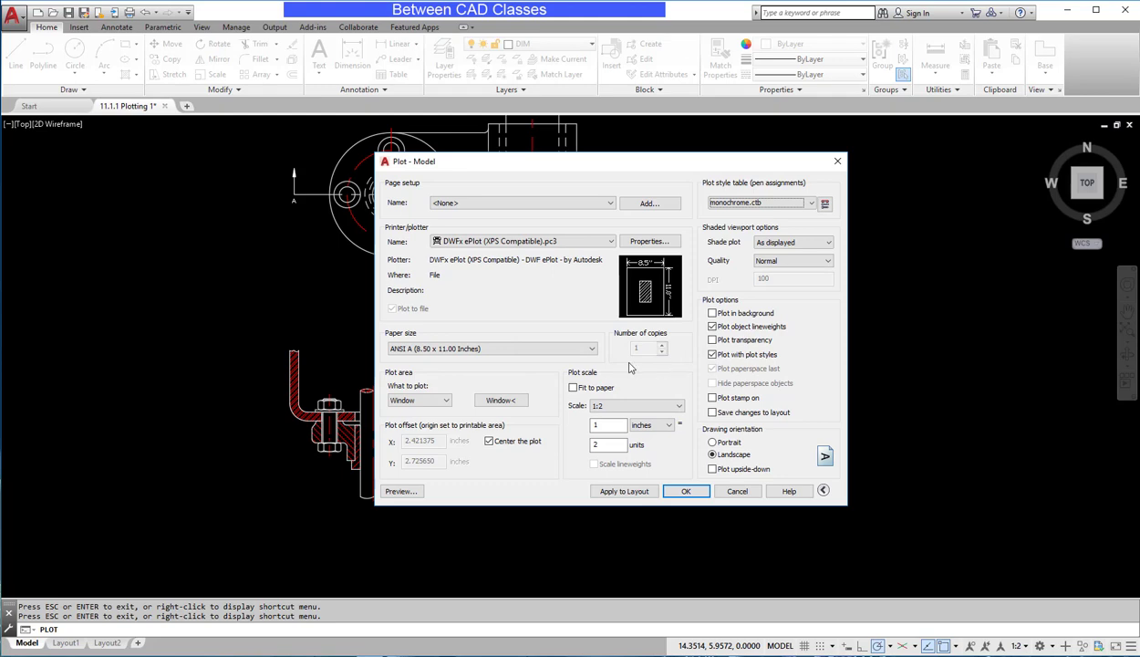
{"action": "left_click", "coordinate": [407, 490]}
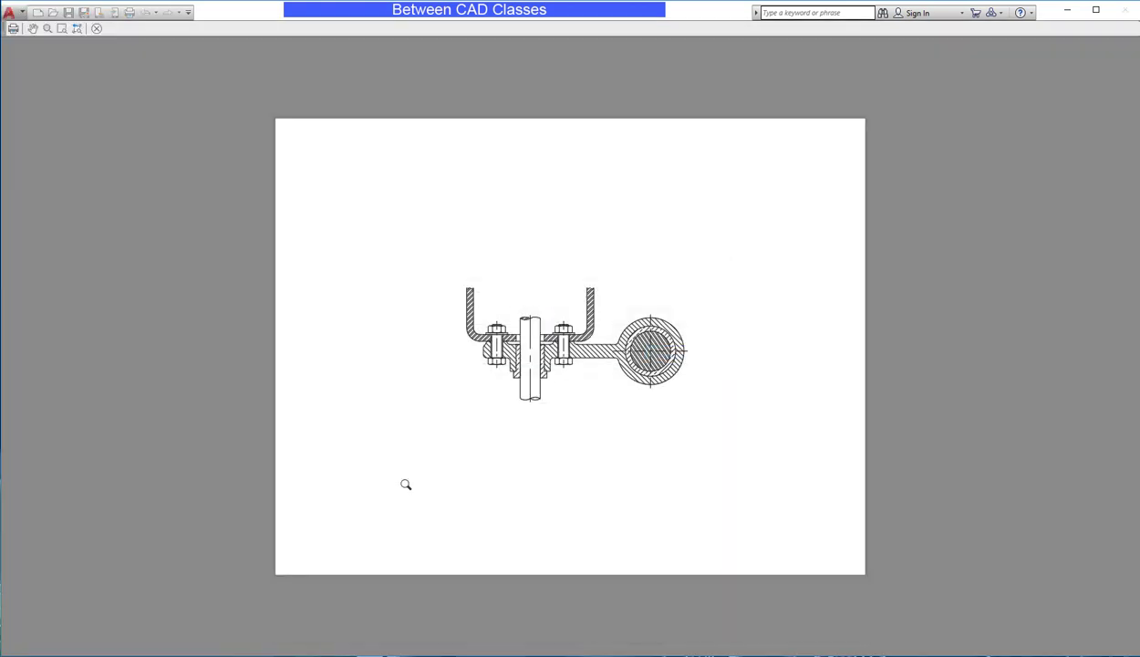
{"action": "scroll", "coordinate": [589, 392], "scroll_direction": "up", "scroll_amount": 2}
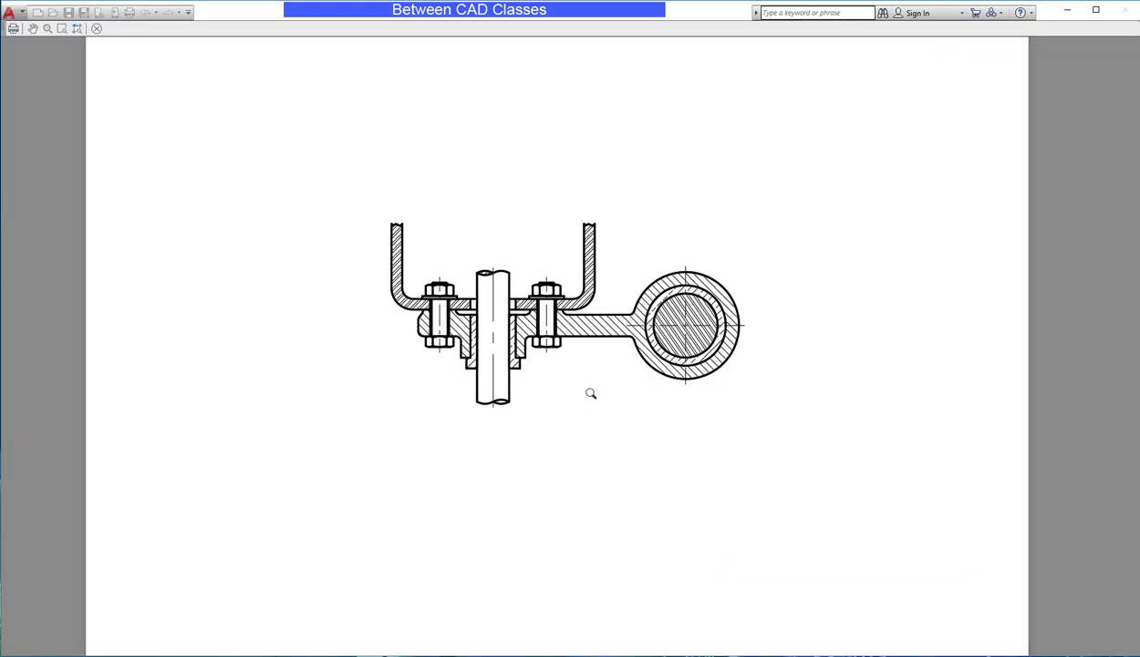
{"action": "scroll", "coordinate": [574, 358], "scroll_direction": "up", "scroll_amount": 2}
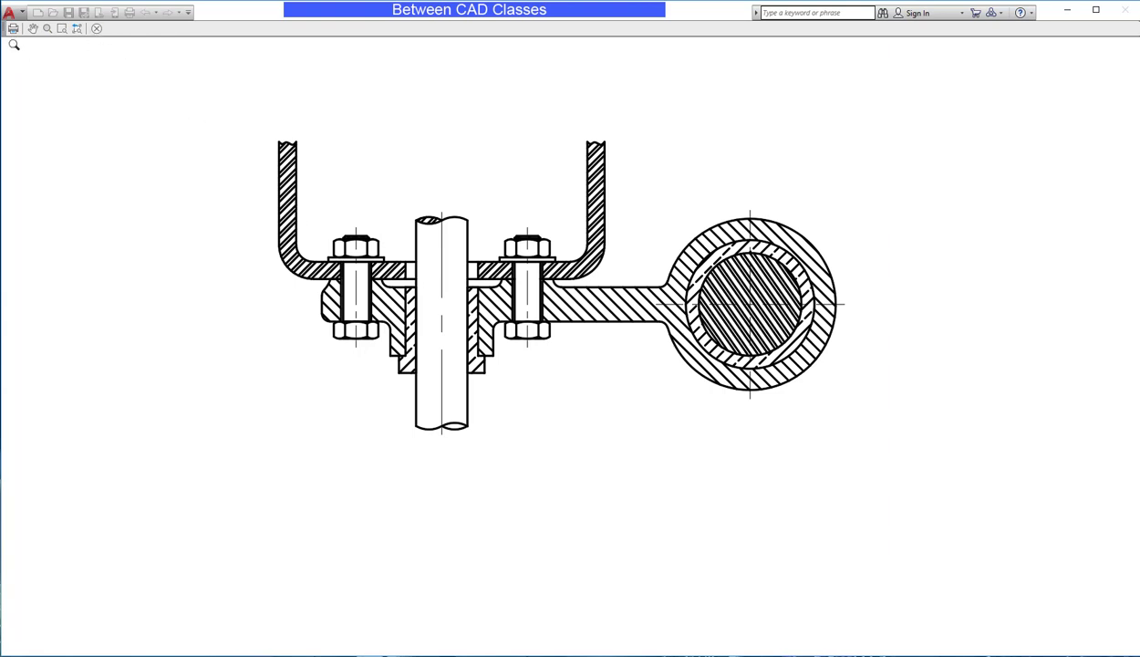
{"action": "left_click", "coordinate": [96, 29]}
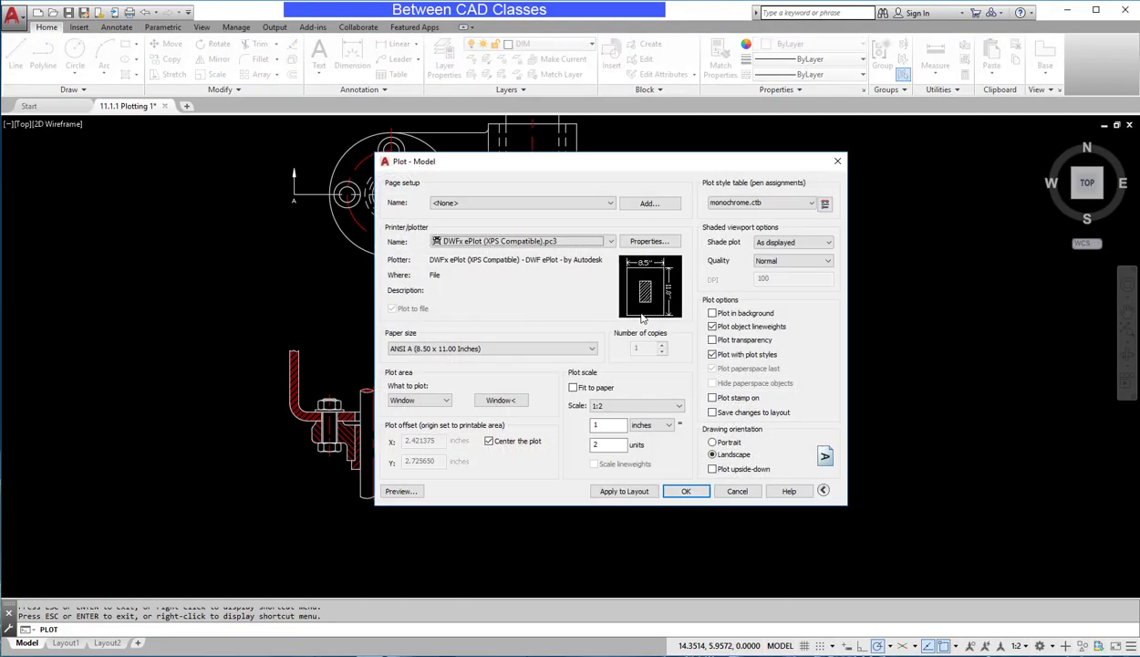
Step: Plot the section view to the file 11.1.1 Plotting 1-Model.dwfx in the Documents folder
{"action": "left_click", "coordinate": [684, 491]}
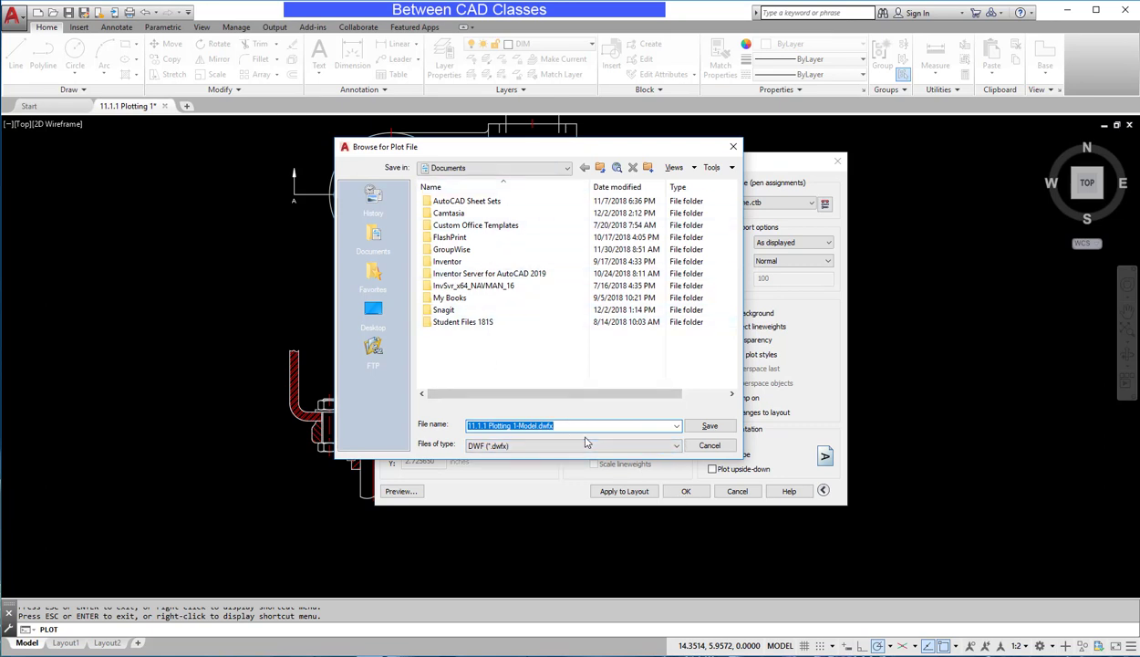
{"action": "left_click", "coordinate": [710, 426]}
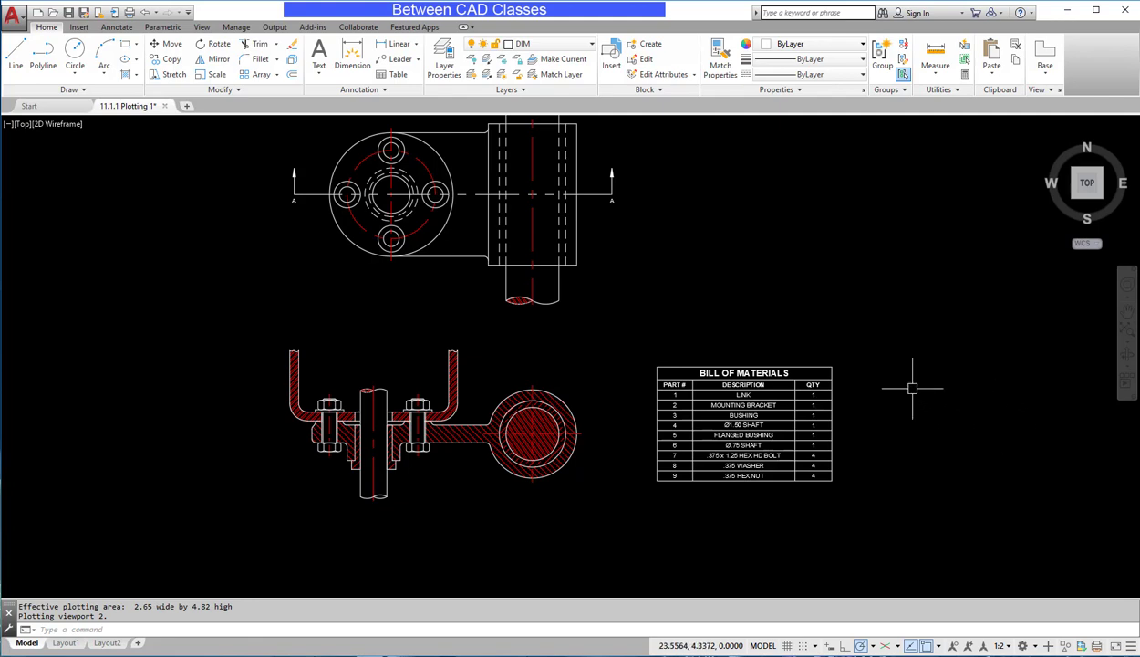
Step: Start another model plot with the DWFx ePlot (XPS Compatible).pc3 plotter and set the plot area to Extents
{"action": "left_click", "coordinate": [129, 12]}
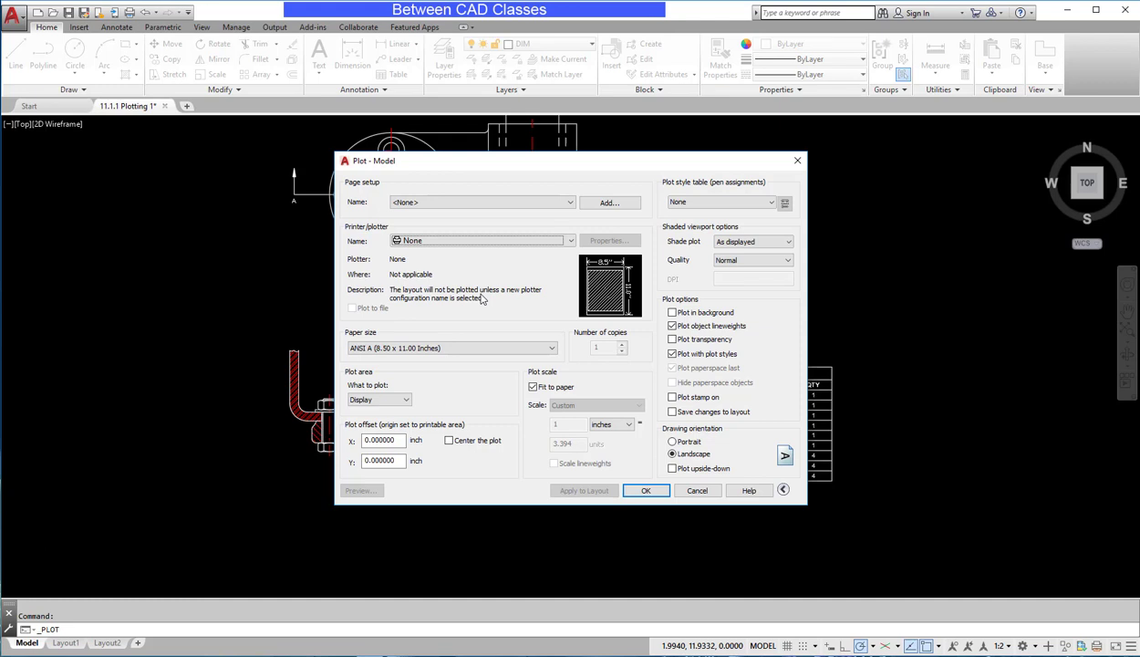
{"action": "left_click", "coordinate": [504, 241]}
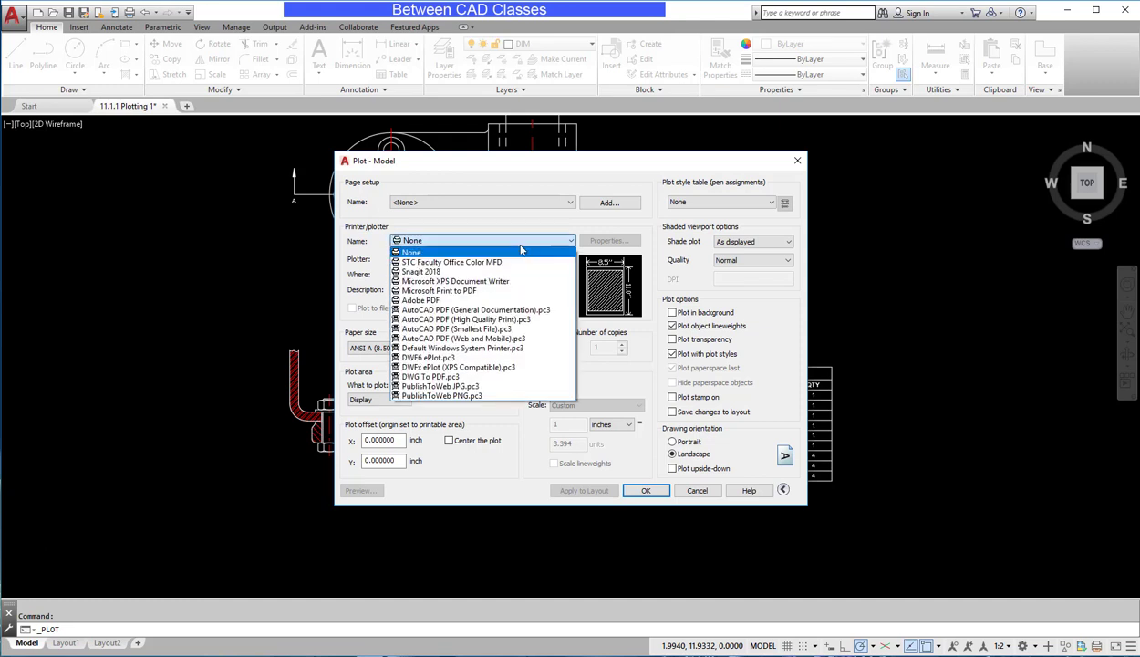
{"action": "left_click", "coordinate": [471, 369]}
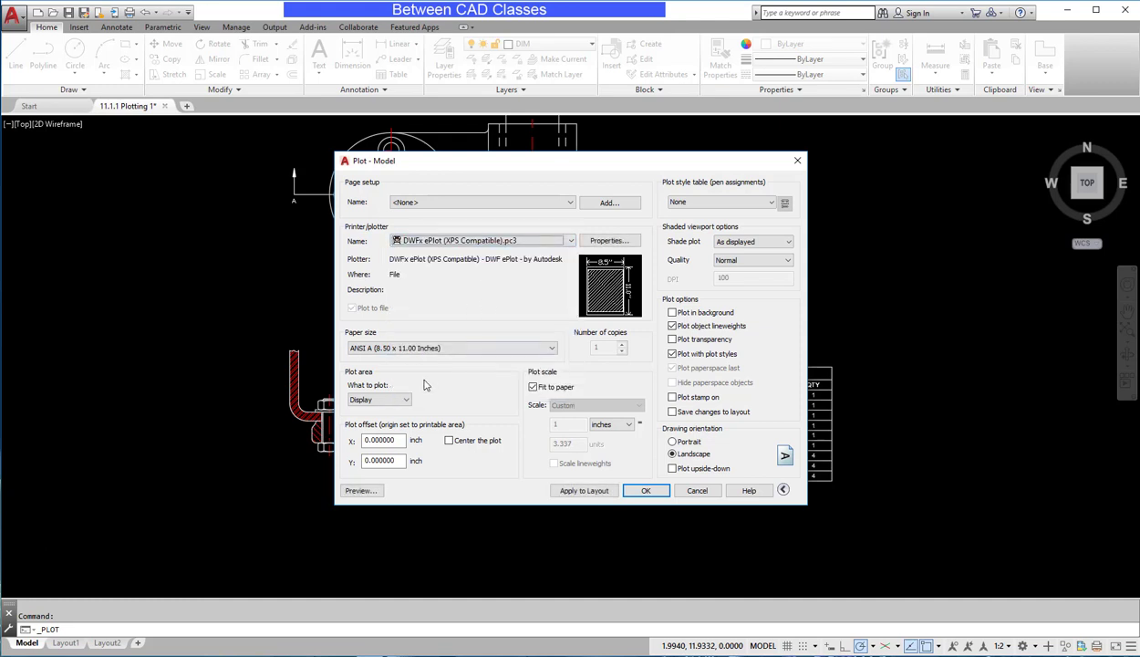
{"action": "left_click", "coordinate": [407, 401]}
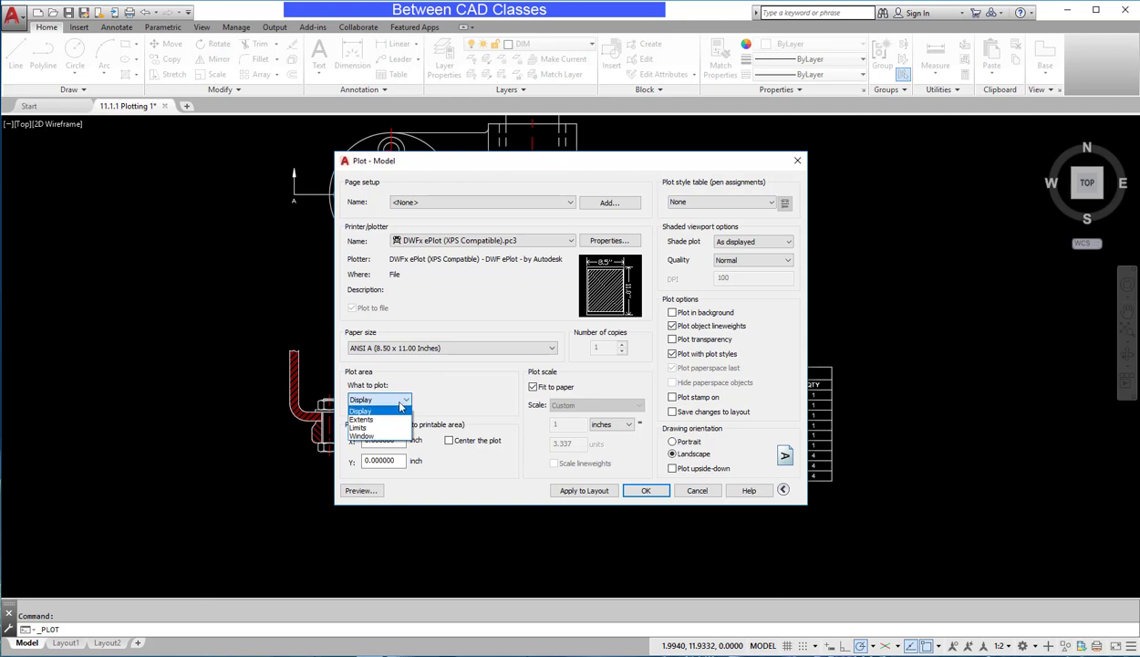
{"action": "left_click", "coordinate": [381, 421]}
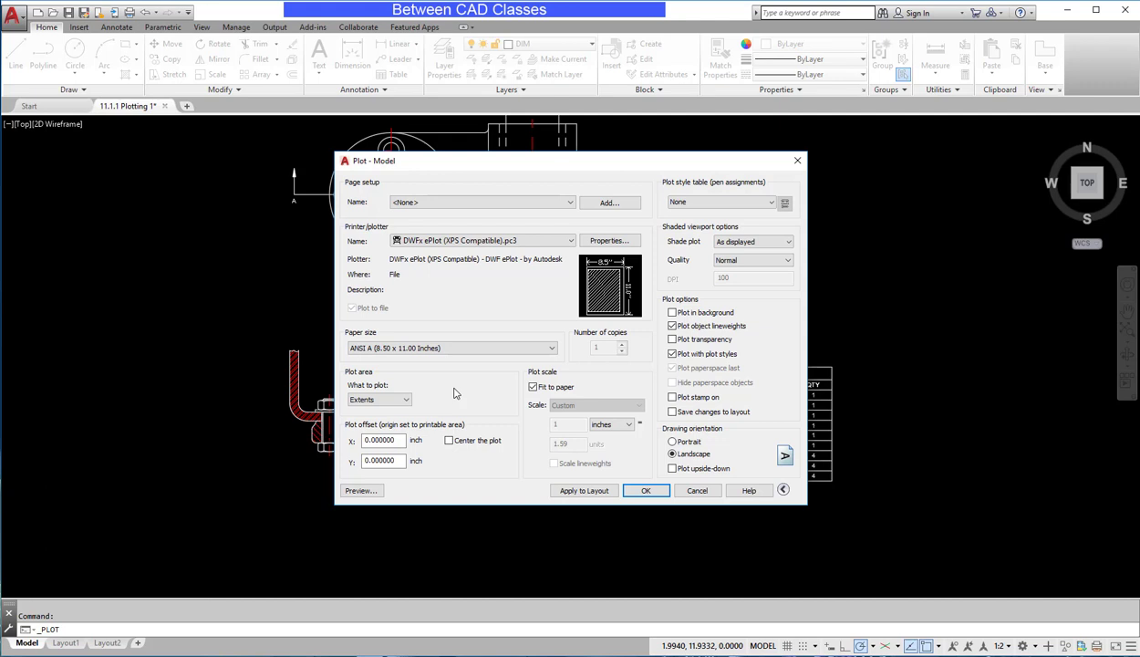
Step: Turn off fitting to paper, set the plot scale to 1:2 and center the plot on the sheet
{"action": "left_click", "coordinate": [533, 386]}
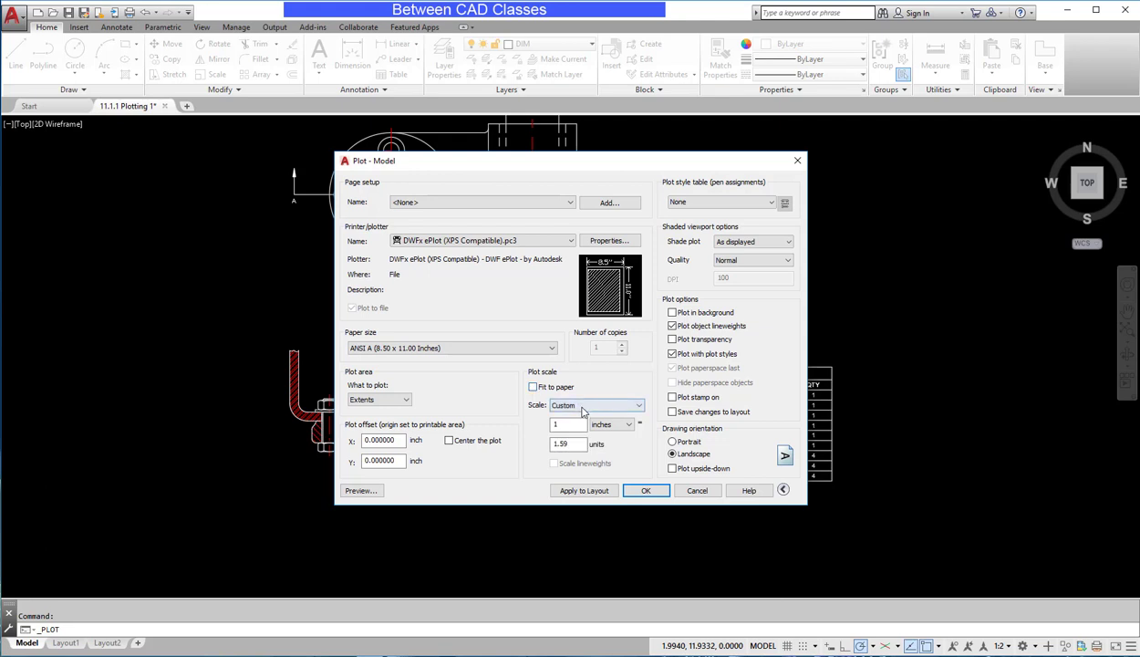
{"action": "left_click", "coordinate": [584, 407]}
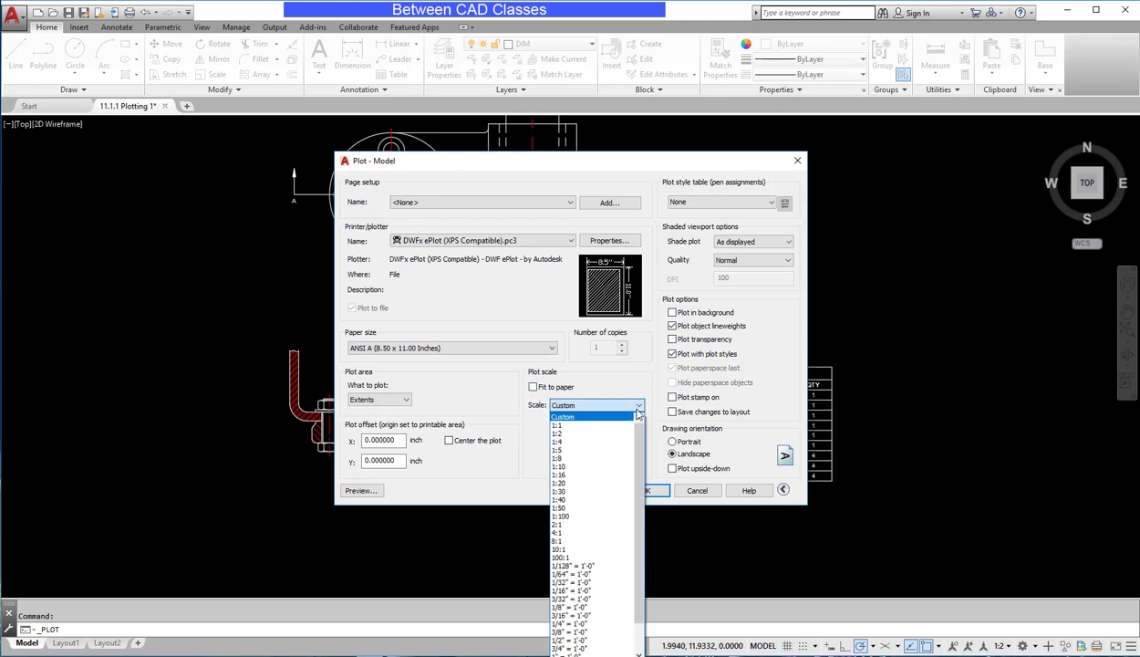
{"action": "left_click", "coordinate": [576, 435]}
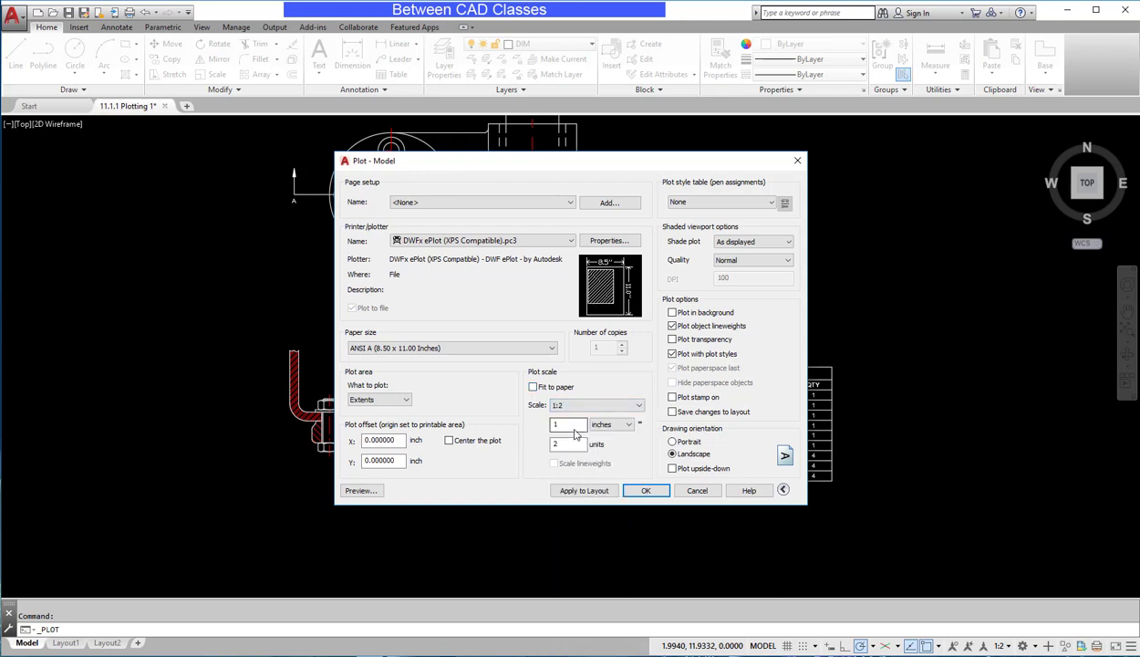
{"action": "left_click", "coordinate": [474, 439]}
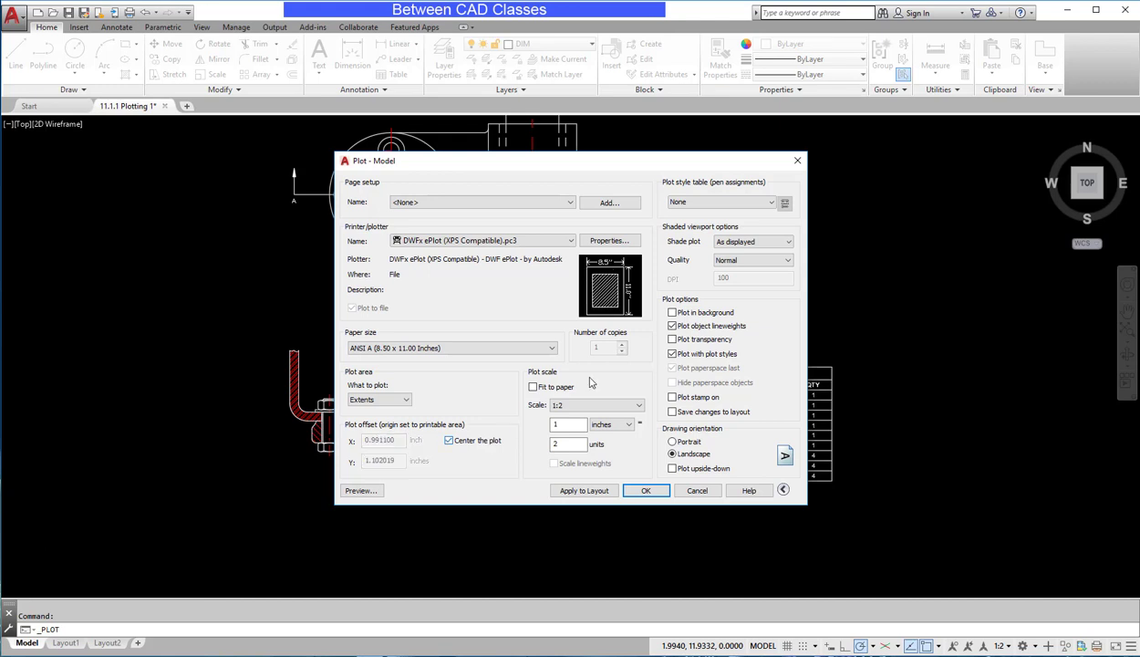
Step: Assign the monochrome.ctb plot style table to this plot only, not to all layouts, and check the full drawing in the preview
{"action": "left_click", "coordinate": [737, 202]}
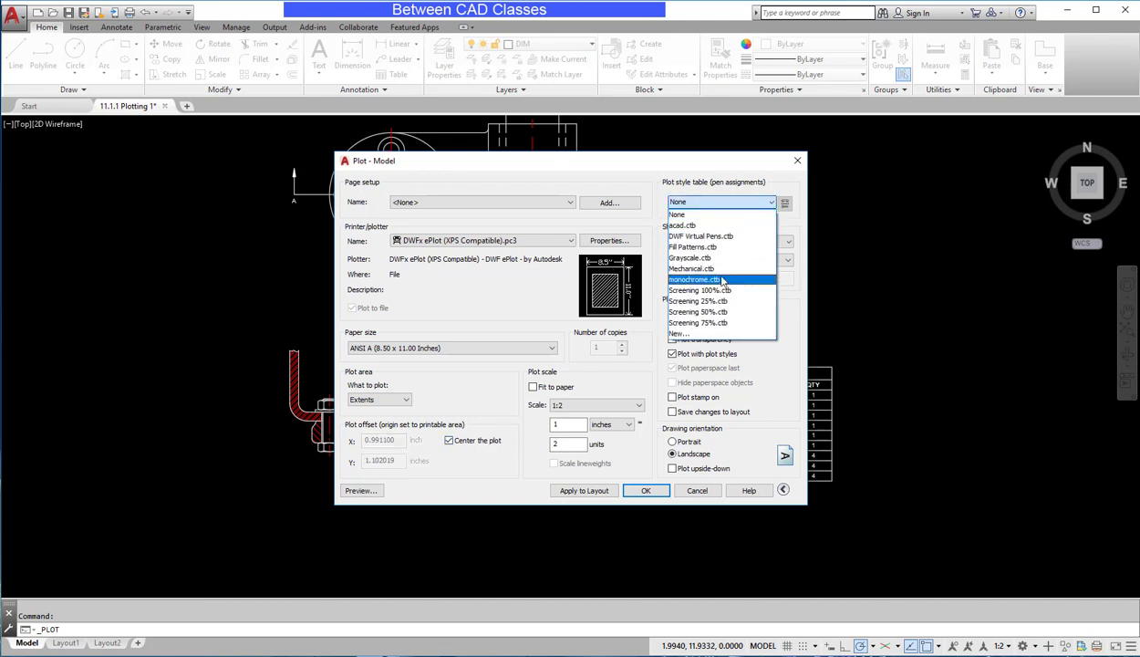
{"action": "left_click", "coordinate": [720, 279]}
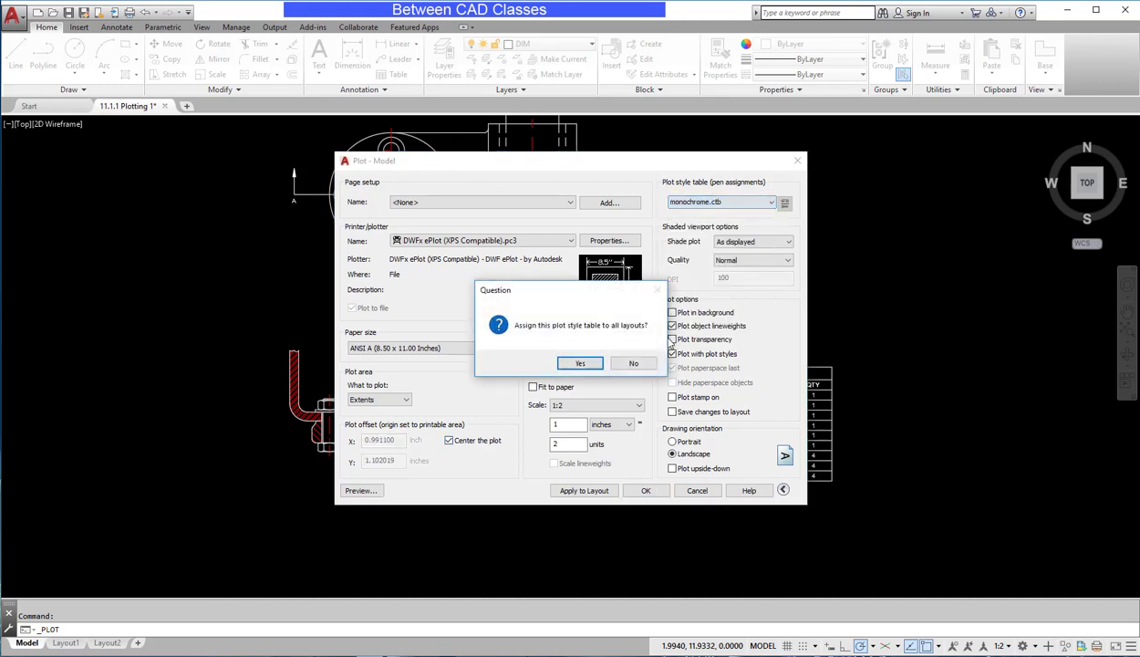
{"action": "left_click", "coordinate": [634, 364]}
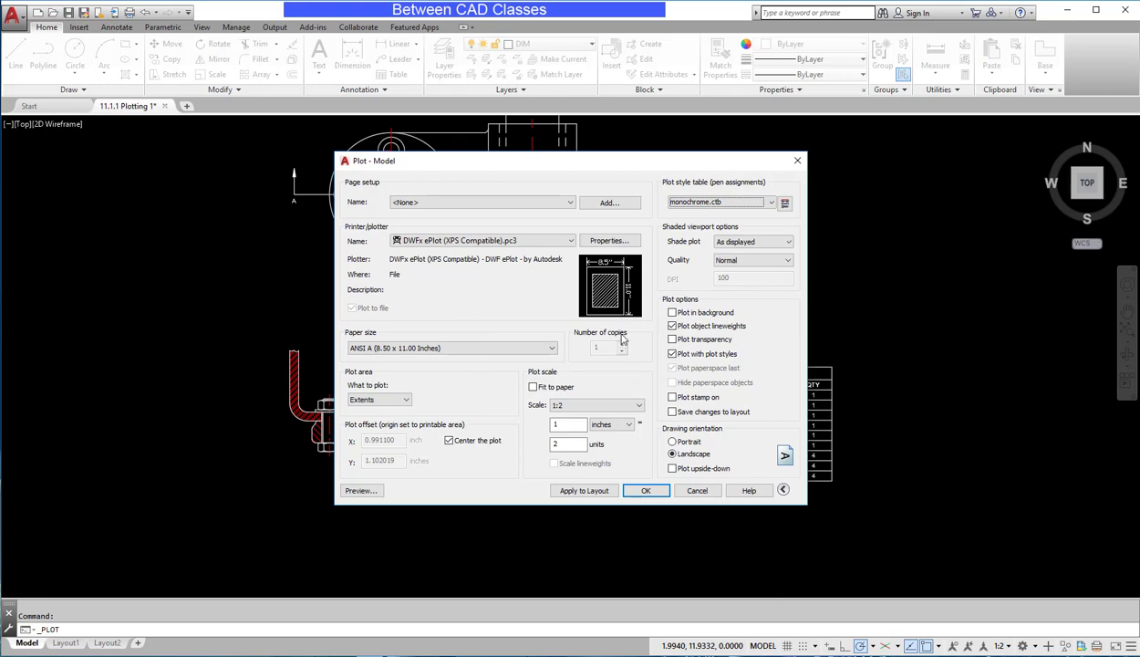
{"action": "left_click", "coordinate": [368, 491]}
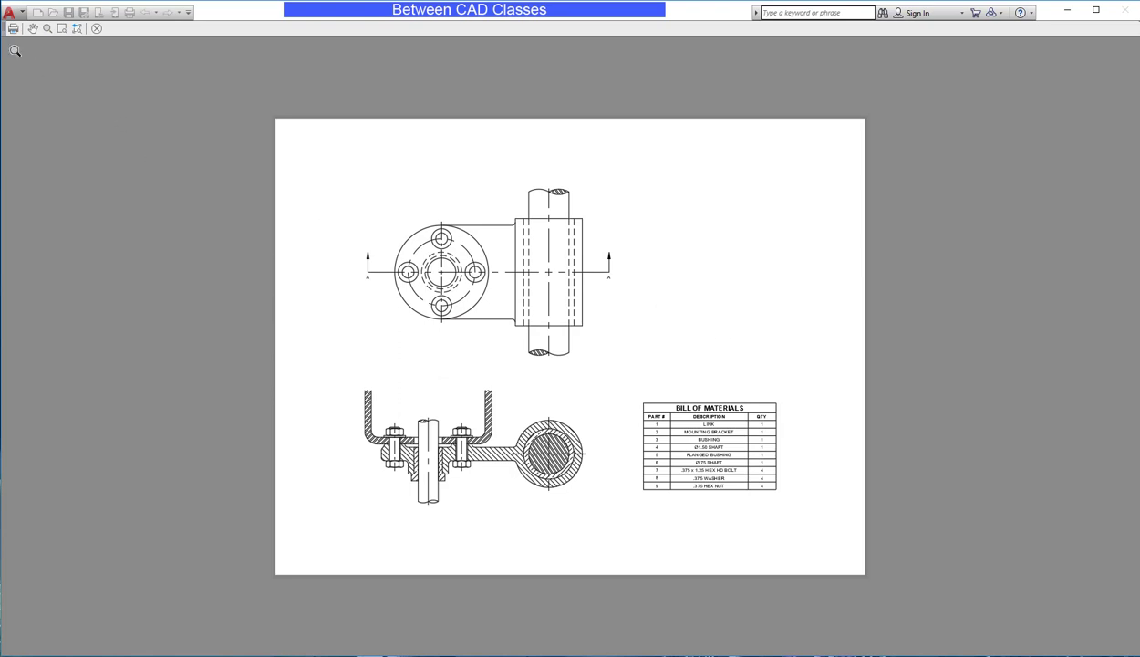
{"action": "left_click", "coordinate": [96, 30]}
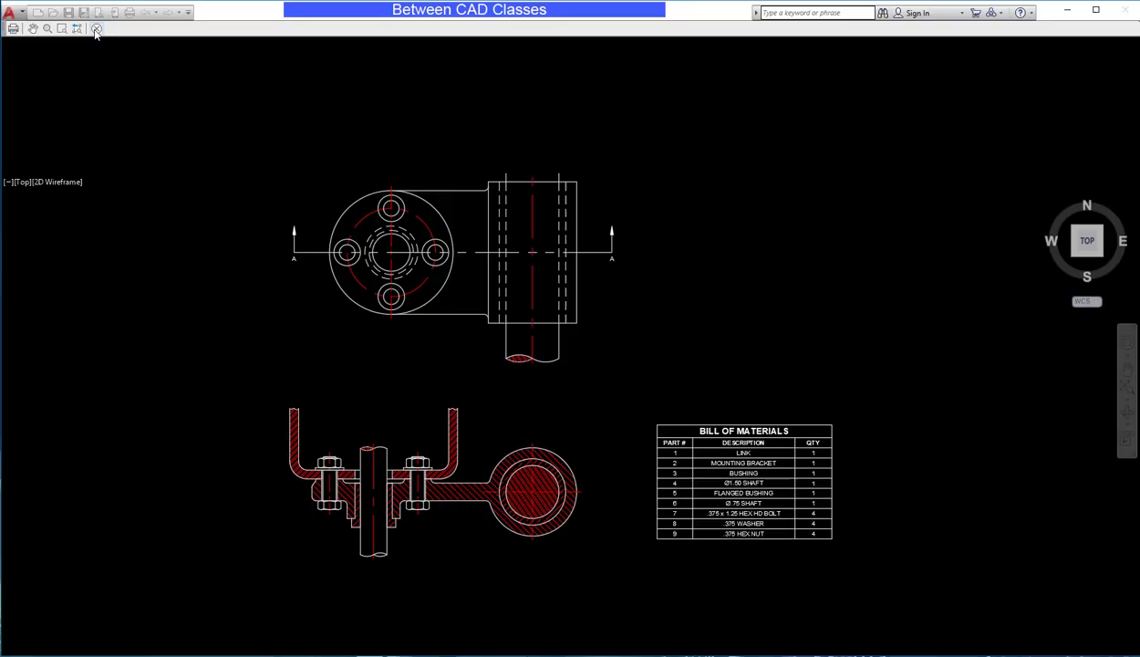